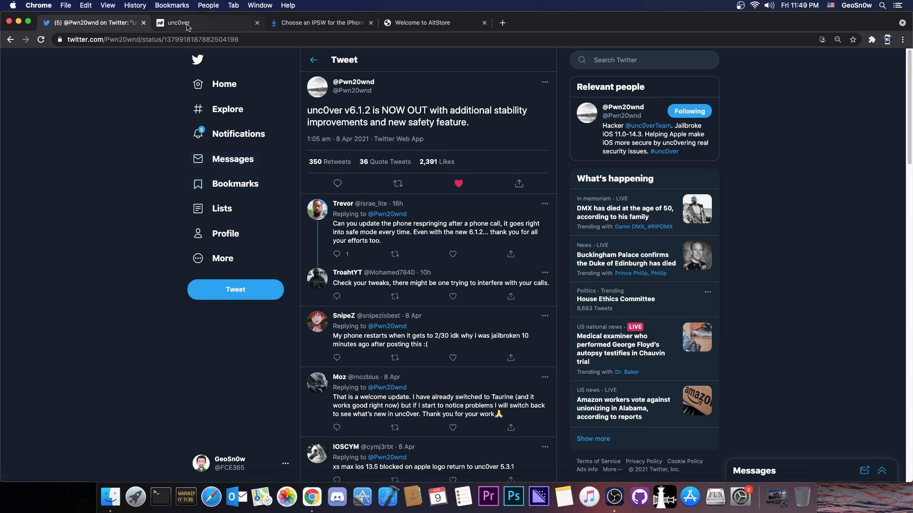
- Switch to the unc0ver.dev page to read the v6.1.2 release notes and install guide
left_click(190, 24)
scroll(279, 207, "down", 2)
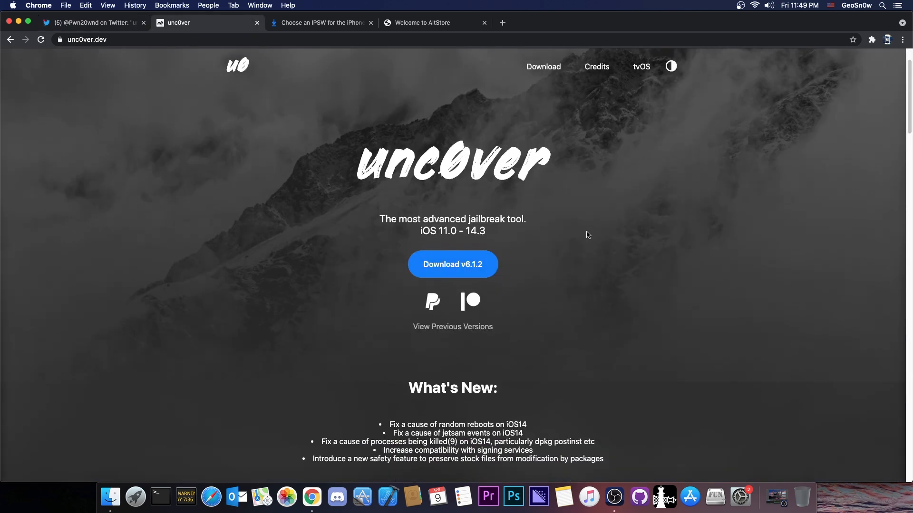
scroll(463, 278, "down", 1)
scroll(373, 307, "down", 3)
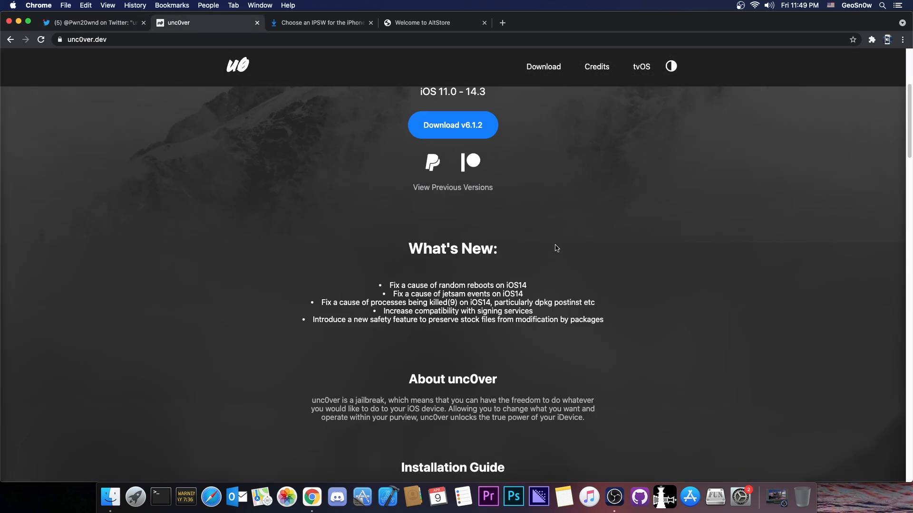
scroll(422, 278, "down", 2)
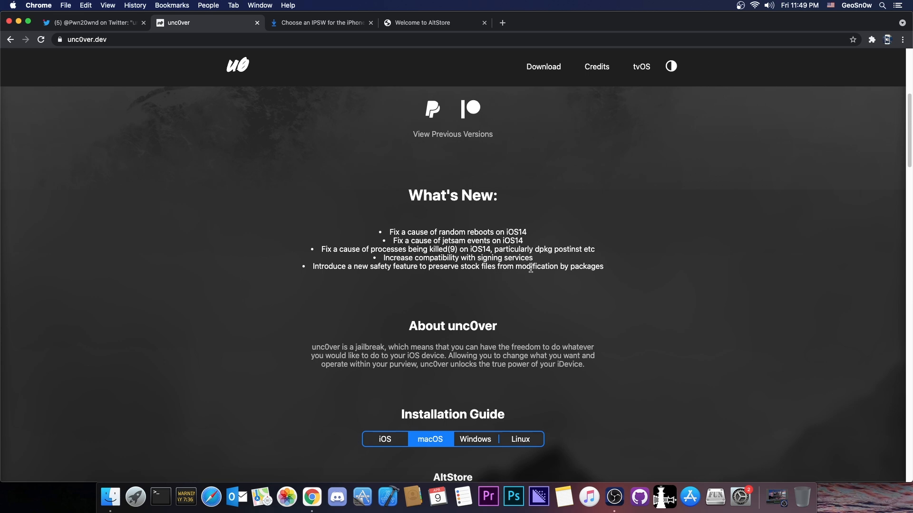
scroll(530, 269, "up", 1)
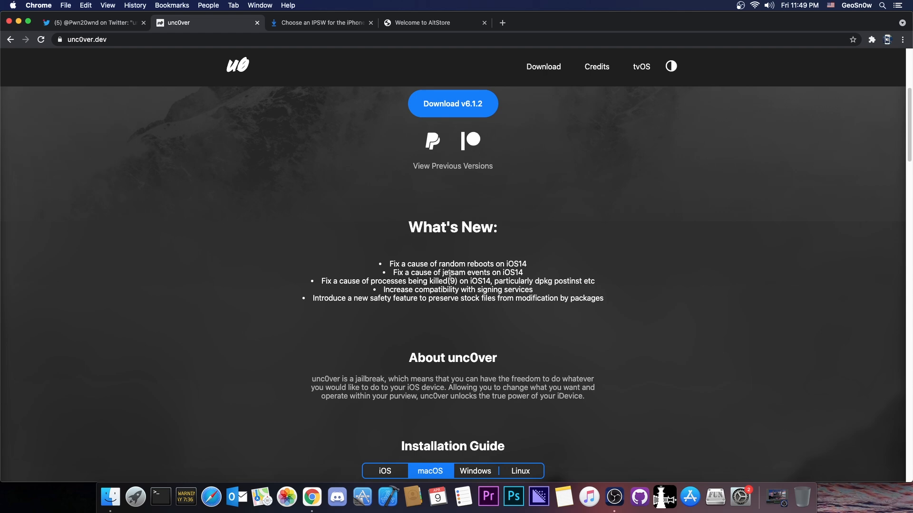
scroll(449, 274, "up", 1)
scroll(451, 274, "up", 4)
scroll(450, 274, "up", 2)
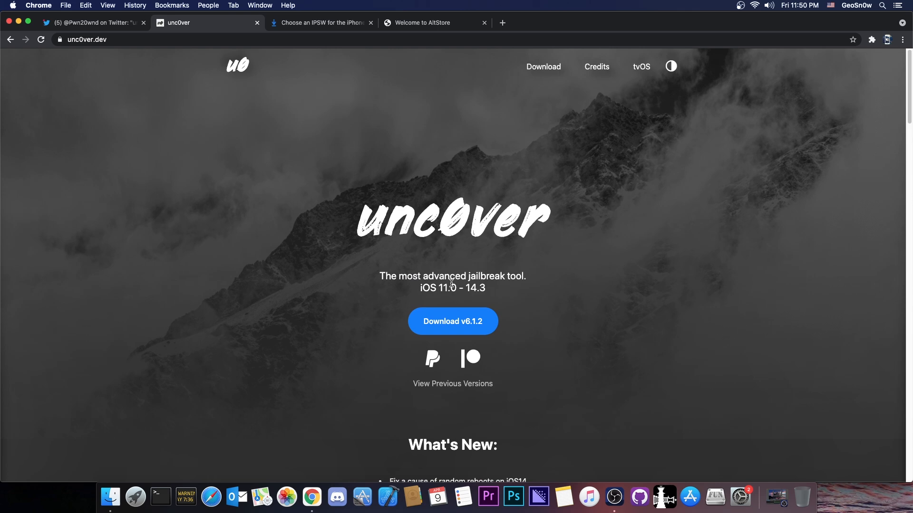
scroll(451, 285, "down", 3)
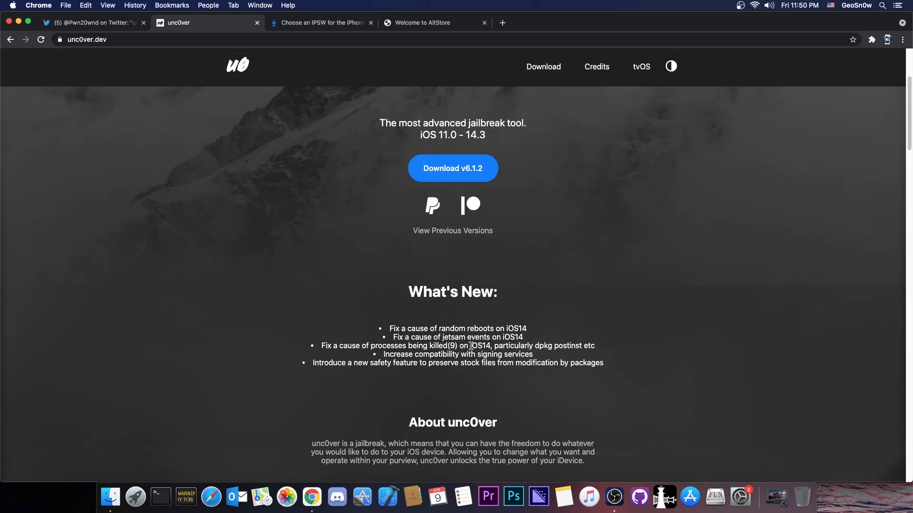
scroll(469, 347, "up", 3)
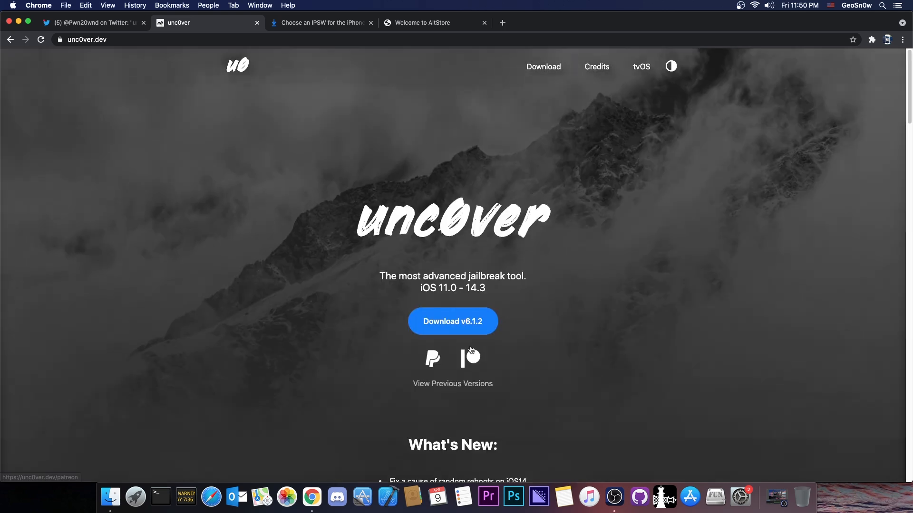
left_click(111, 26)
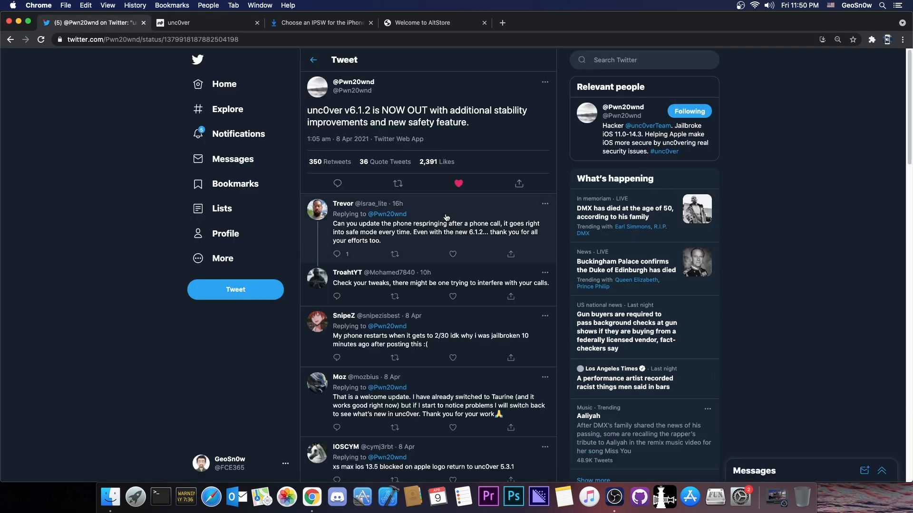
scroll(445, 213, "down", 3)
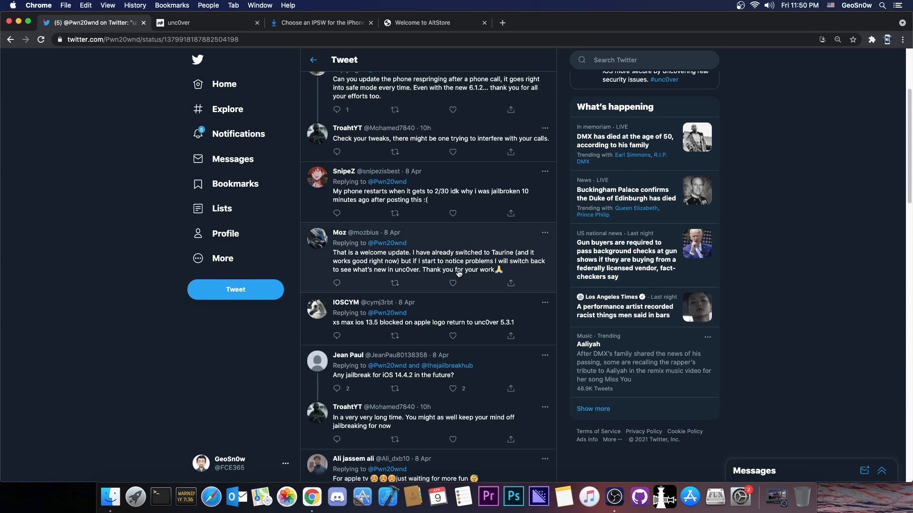
scroll(449, 236, "down", 3)
scroll(457, 273, "down", 1)
scroll(457, 274, "down", 3)
scroll(458, 273, "down", 2)
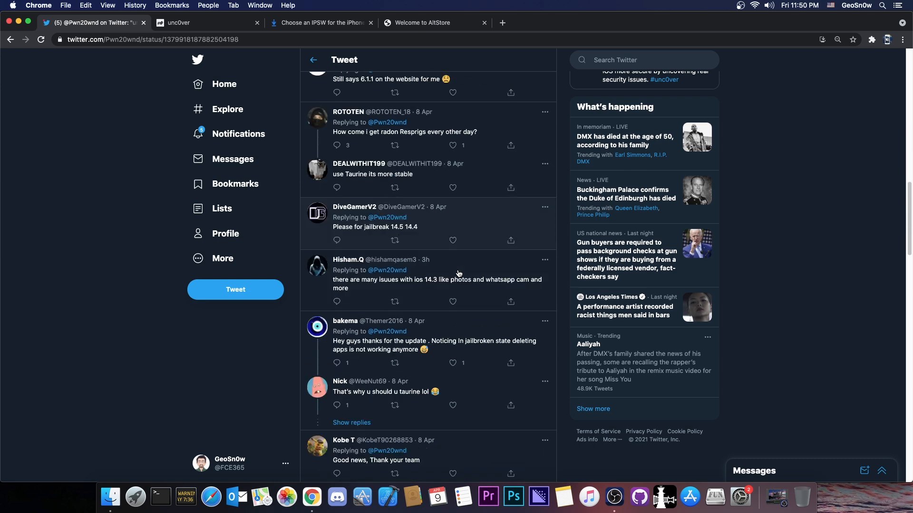
scroll(459, 272, "up", 6)
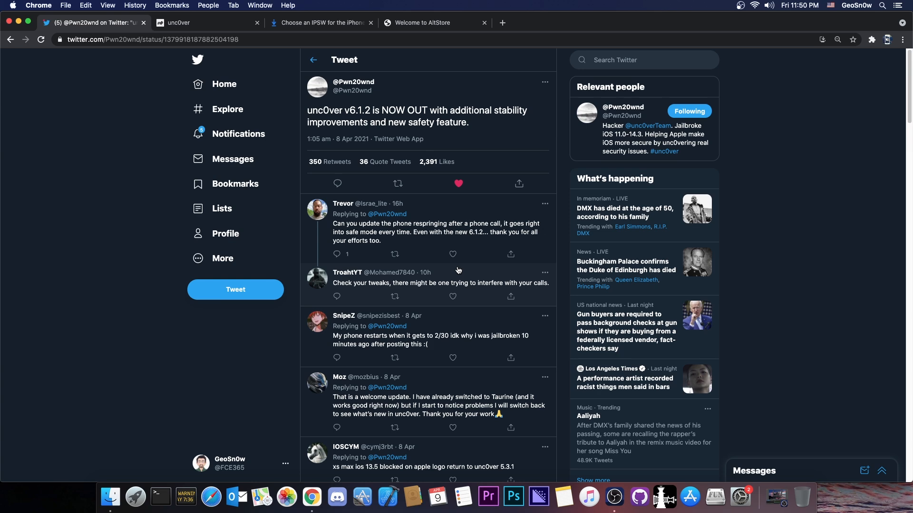
key("ctrl+Tab")
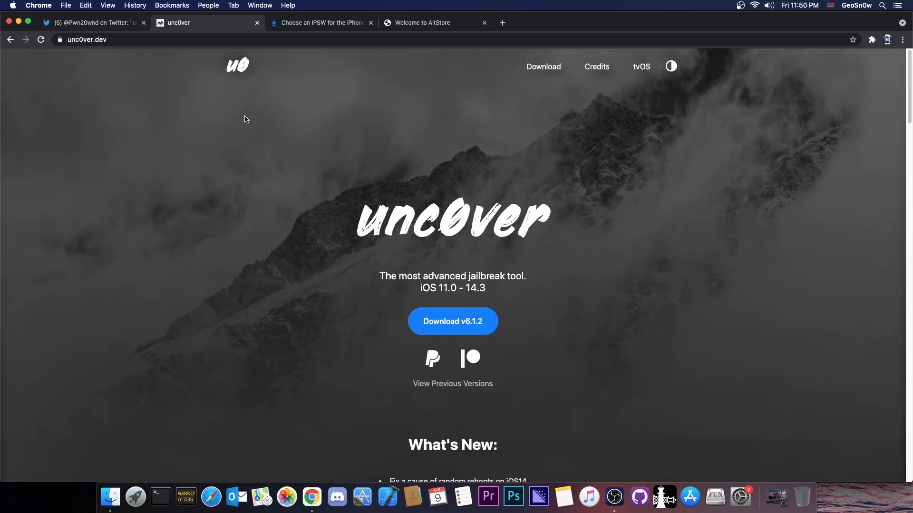
scroll(528, 186, "down", 1)
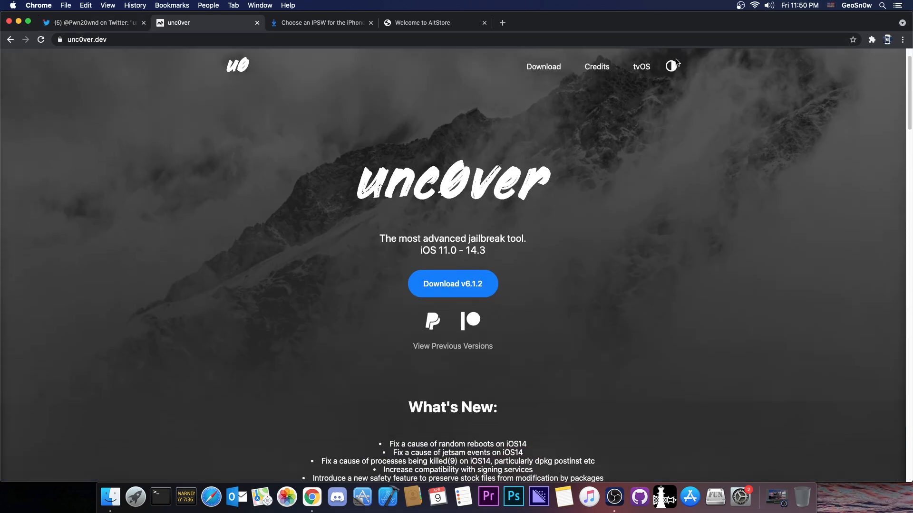
- Try the unc0ver site's light theme, revert to dark, then bring up the AltStore welcome page
left_click(673, 66)
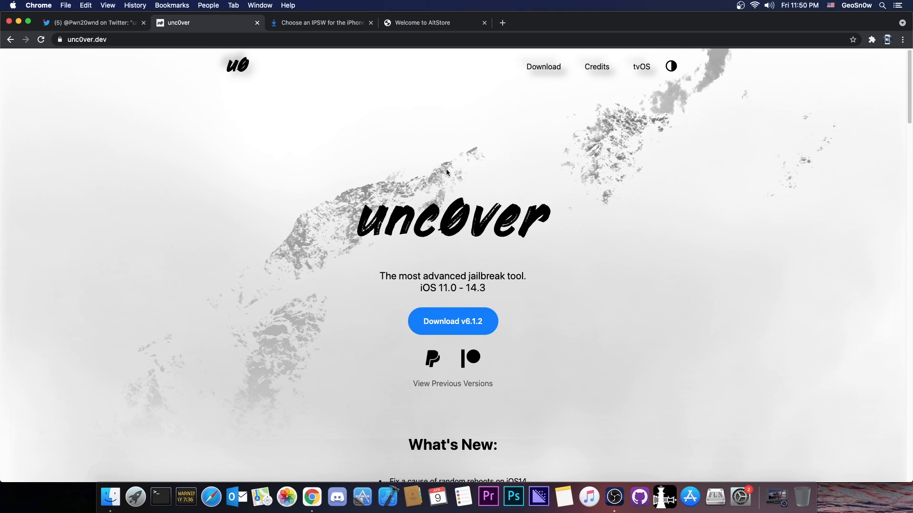
scroll(460, 200, "down", 2)
scroll(472, 216, "down", 2)
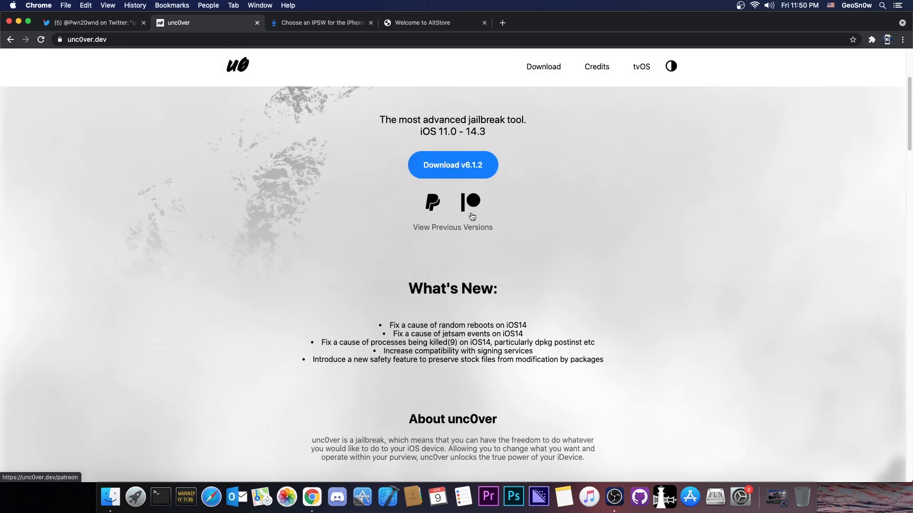
scroll(456, 200, "down", 8)
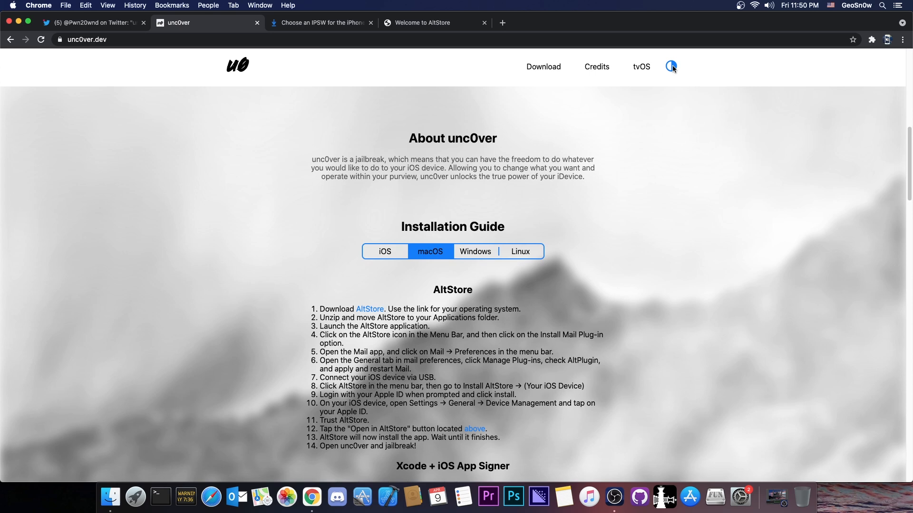
left_click(671, 66)
scroll(485, 264, "up", 4)
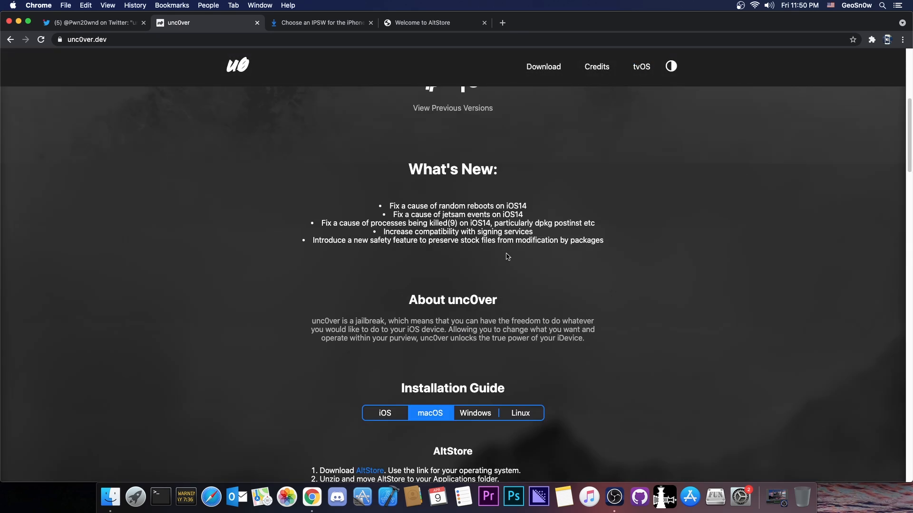
left_click(383, 30)
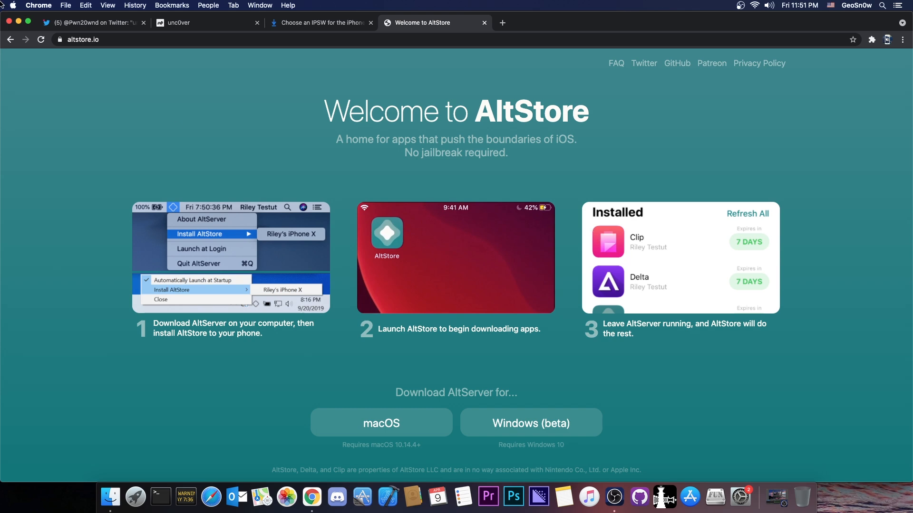
- Load the unc0ver v6.1.2 IPA from the desktop into Sideloadly and expand the Advanced options
left_click(19, 22)
double_click(819, 78)
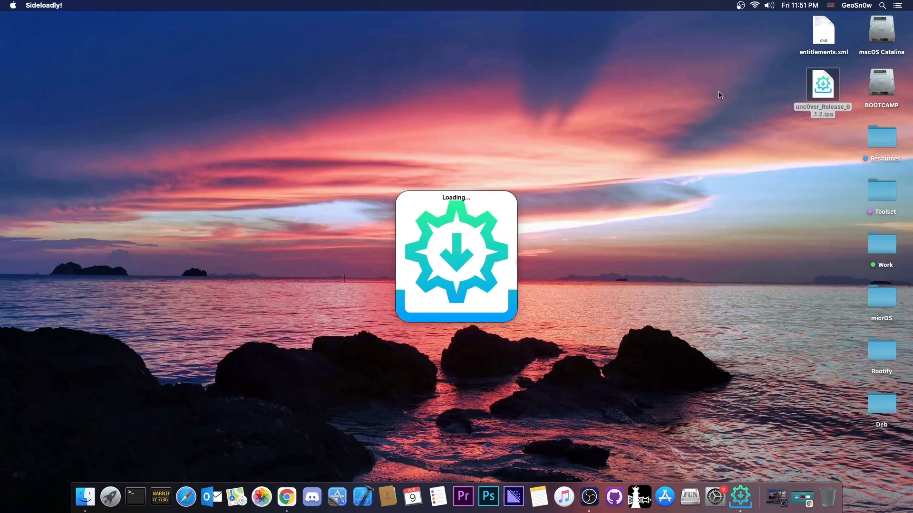
left_click_drag(442, 126, 467, 153)
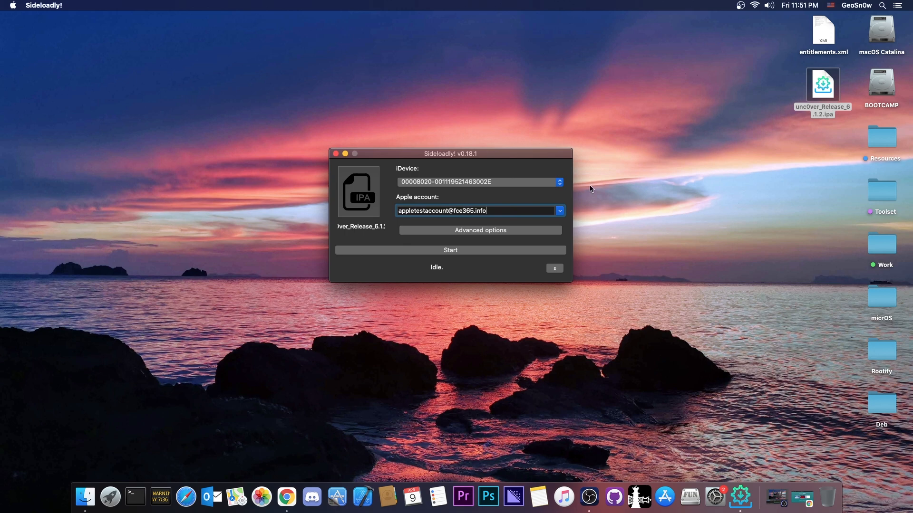
key("super+a")
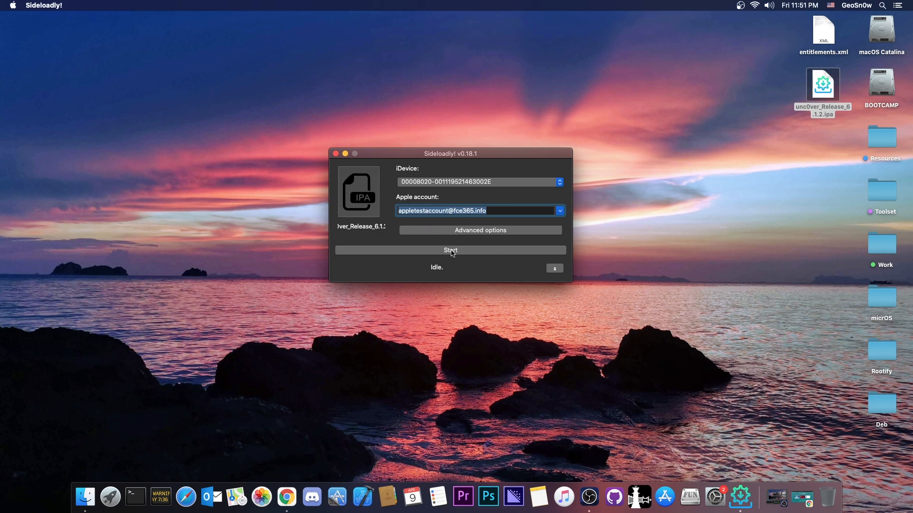
left_click(504, 230)
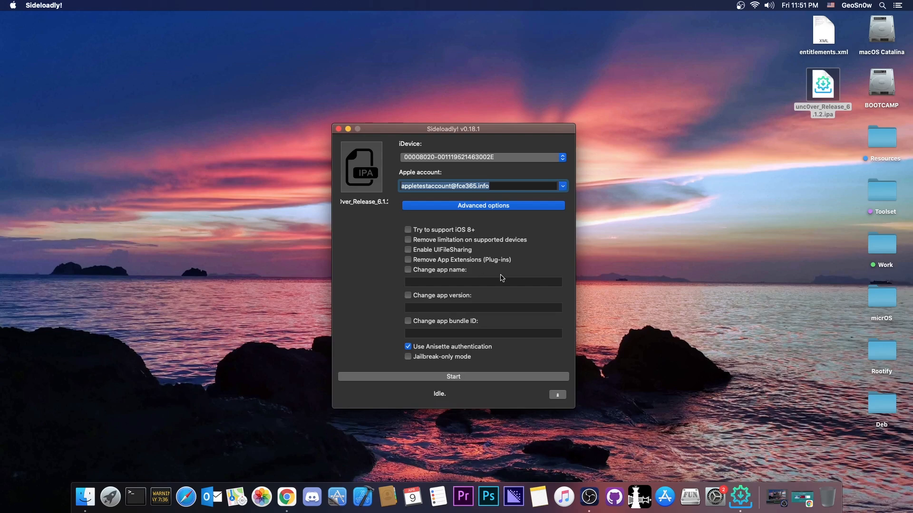
left_click(440, 271)
left_click(485, 284)
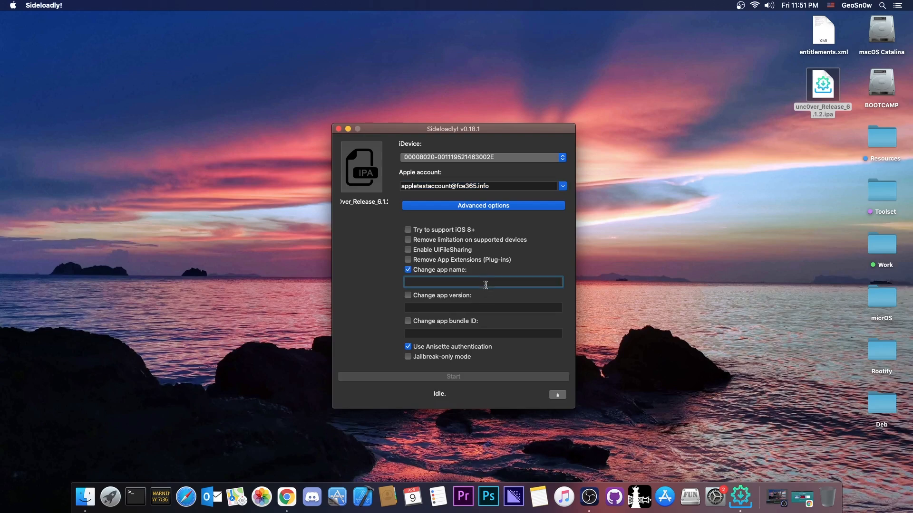
key("shift+Tab")
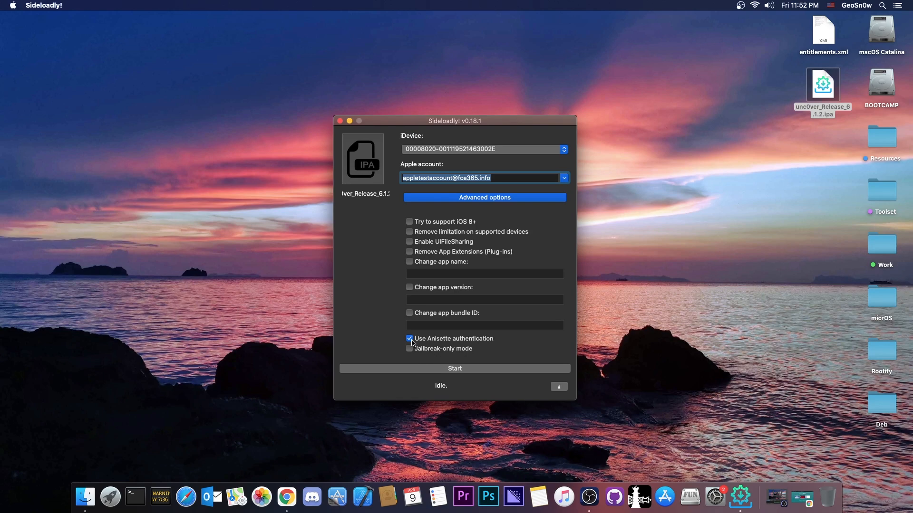
mouse_move(408, 346)
left_click(410, 339)
left_click(410, 339)
- Start signing and installing the unc0ver IPA and watch the log through Signing, Connecting and Installing
left_click(457, 370)
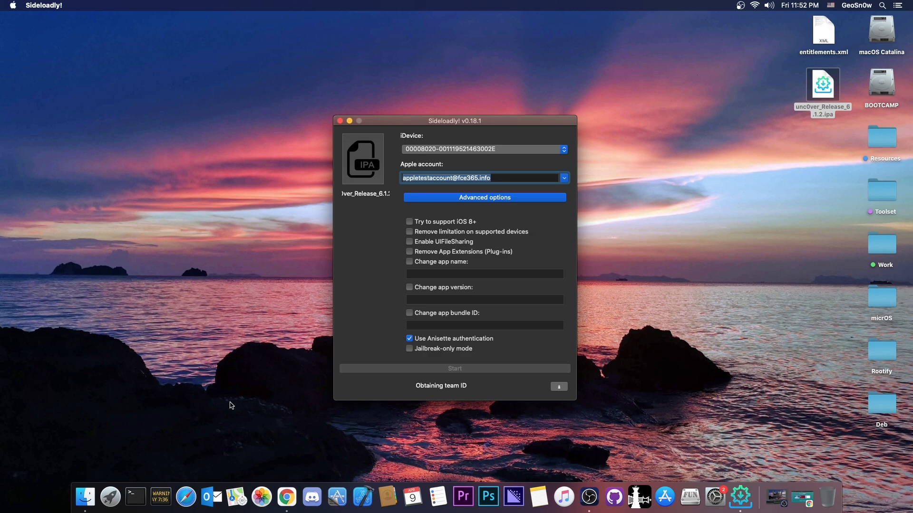
left_click(559, 386)
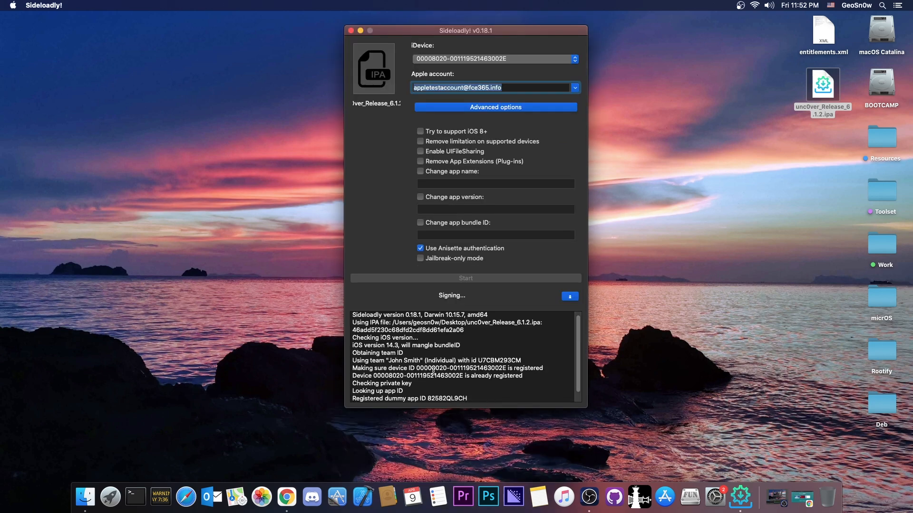
left_click_drag(378, 397, 319, 393)
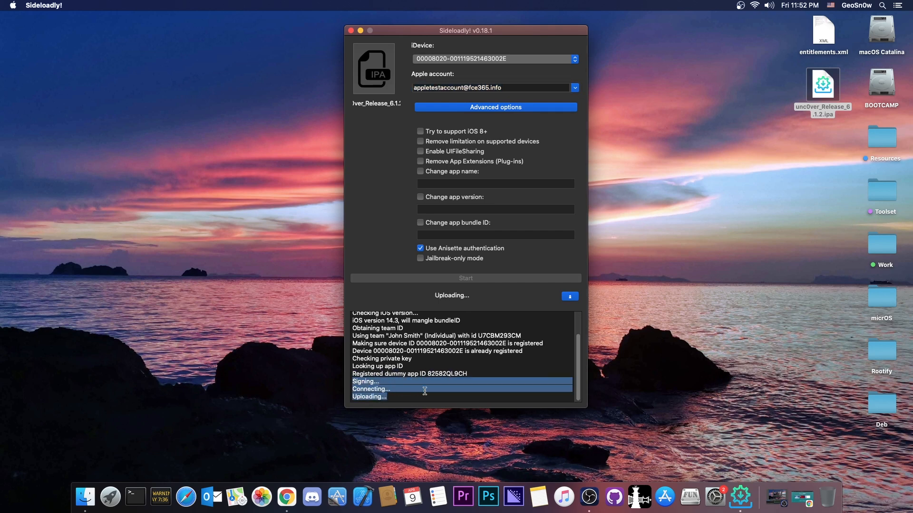
left_click(418, 387)
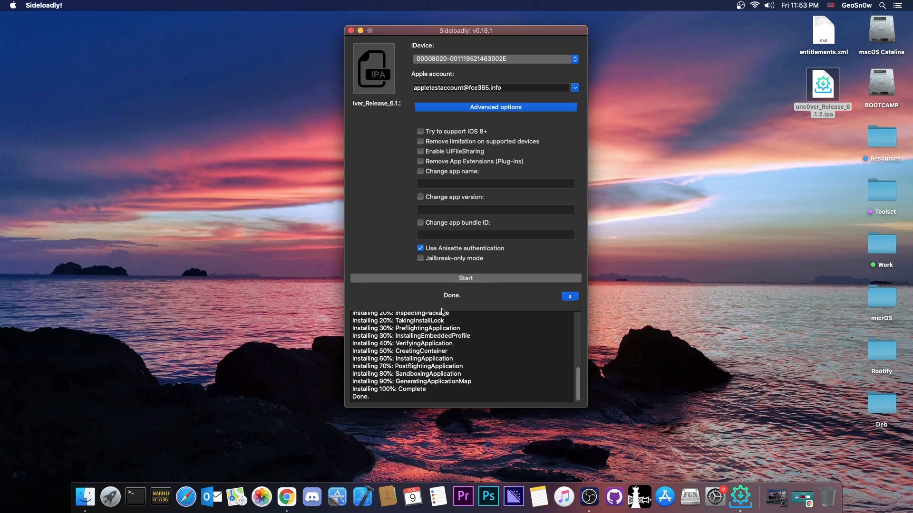
left_click_drag(387, 34, 387, 48)
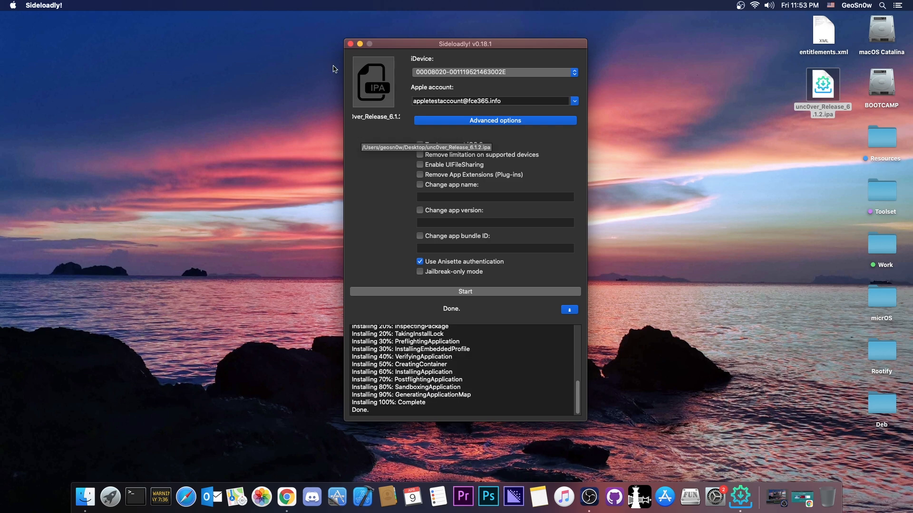
left_click(443, 122)
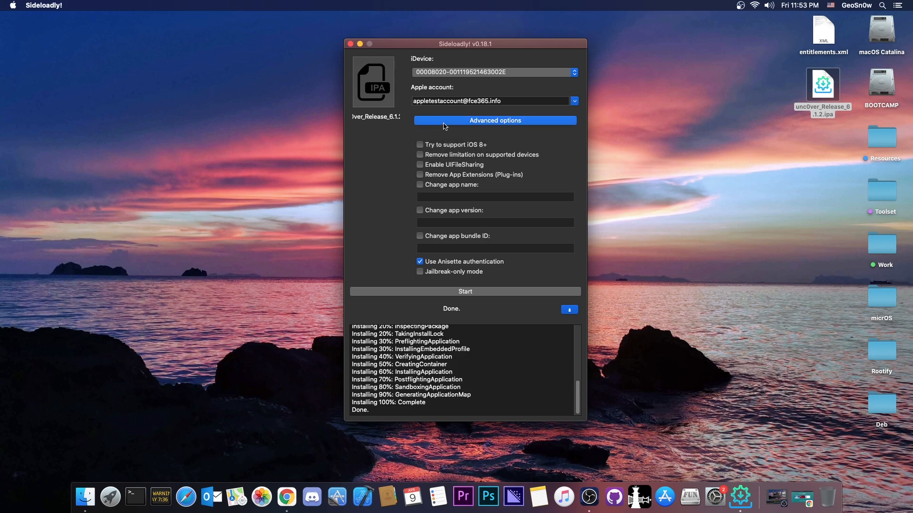
- Close Sideloadly after the install, restore Chrome and return to the unc0ver.dev guide
left_click(351, 44)
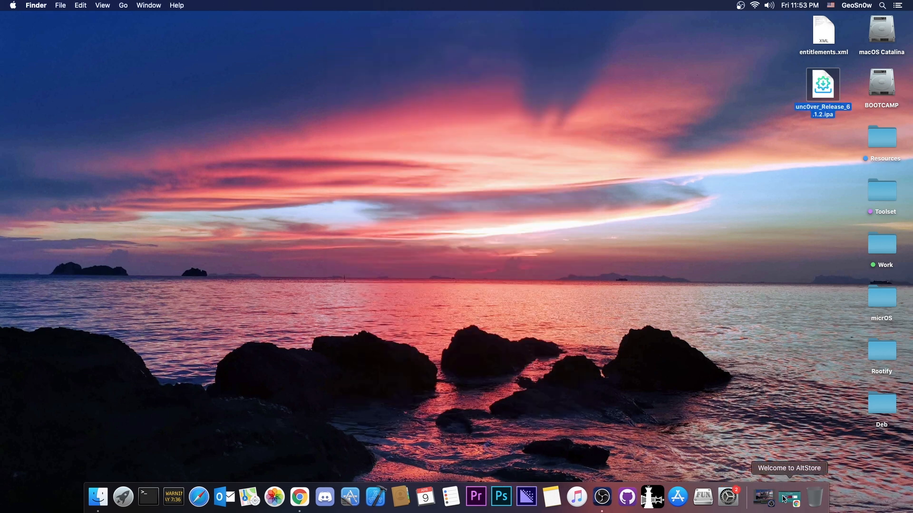
left_click(776, 497)
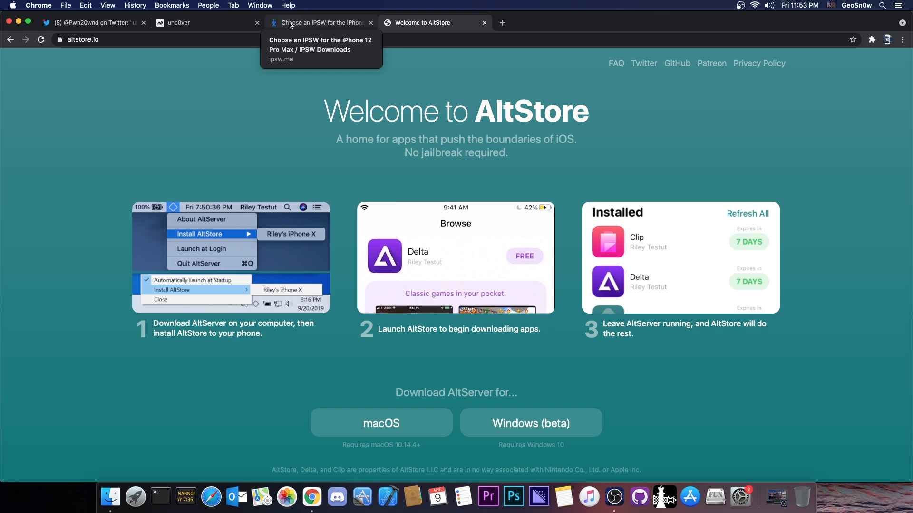
left_click(220, 28)
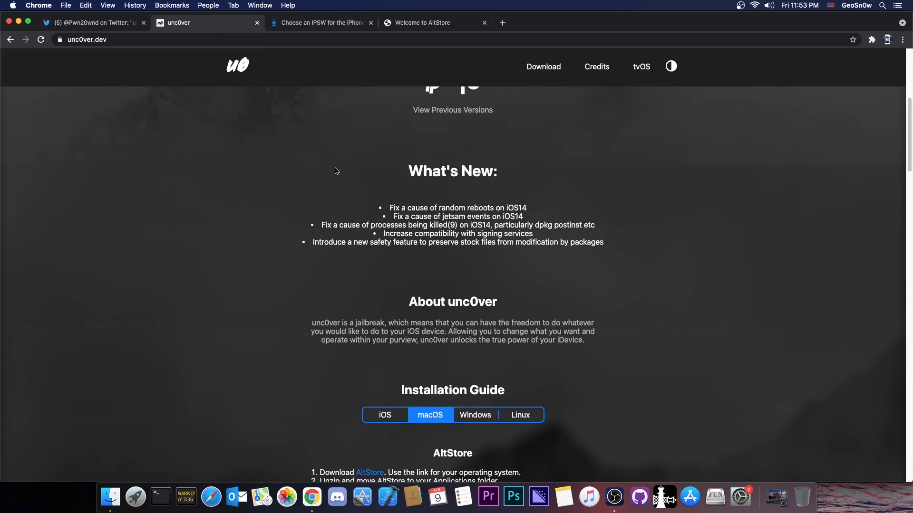
scroll(335, 171, "up", 2)
scroll(336, 172, "up", 3)
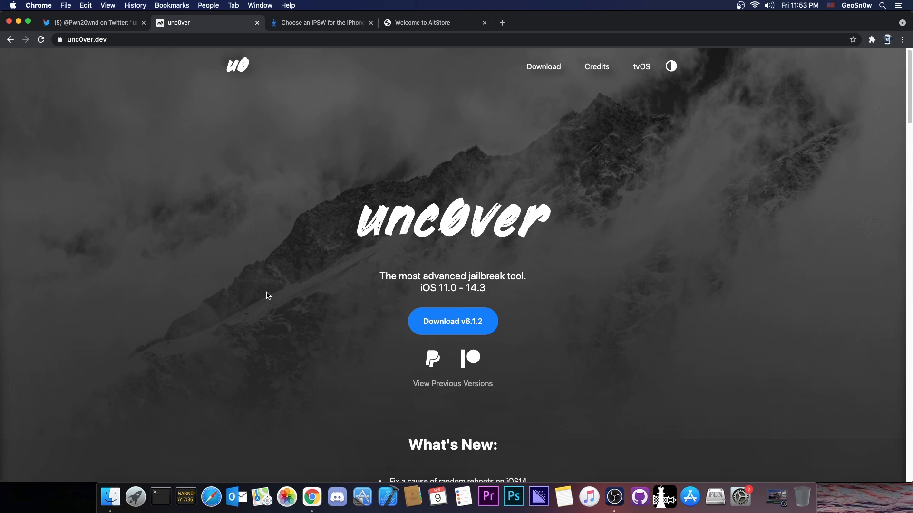
scroll(266, 296, "down", 5)
scroll(230, 136, "up", 1)
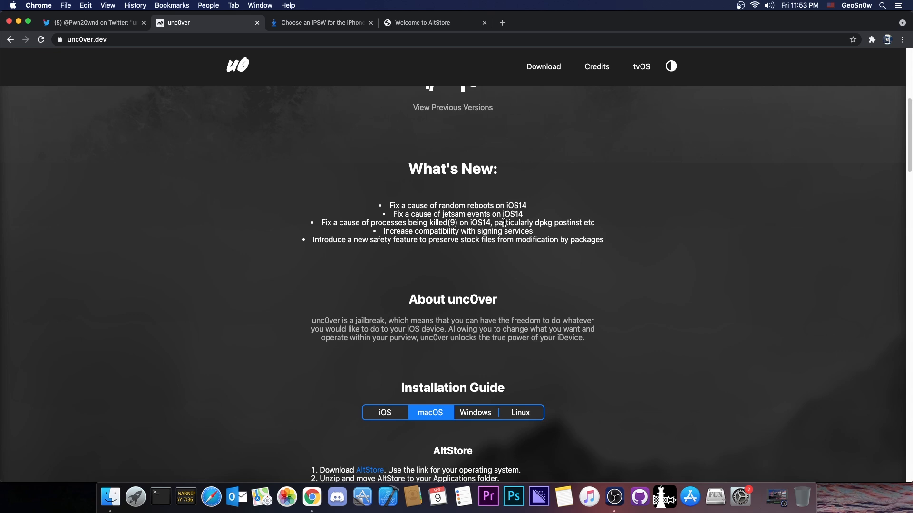
scroll(505, 223, "up", 4)
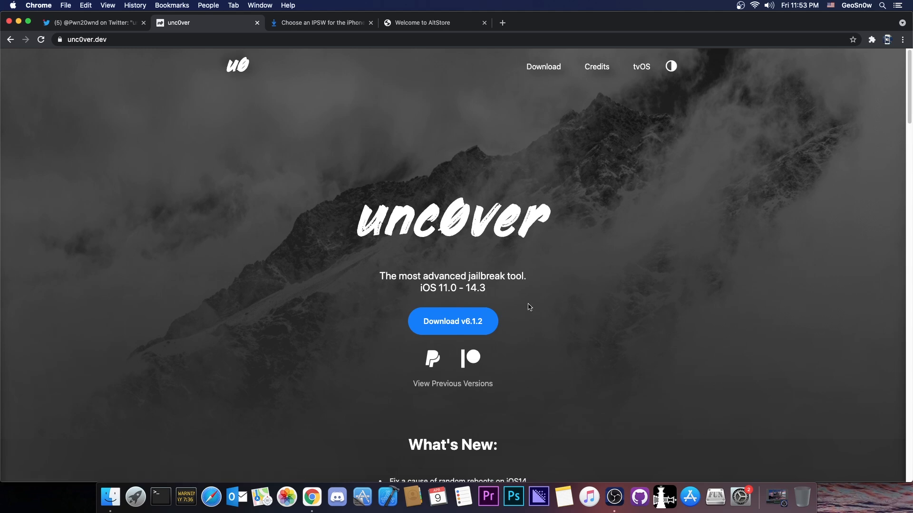
scroll(528, 307, "down", 3)
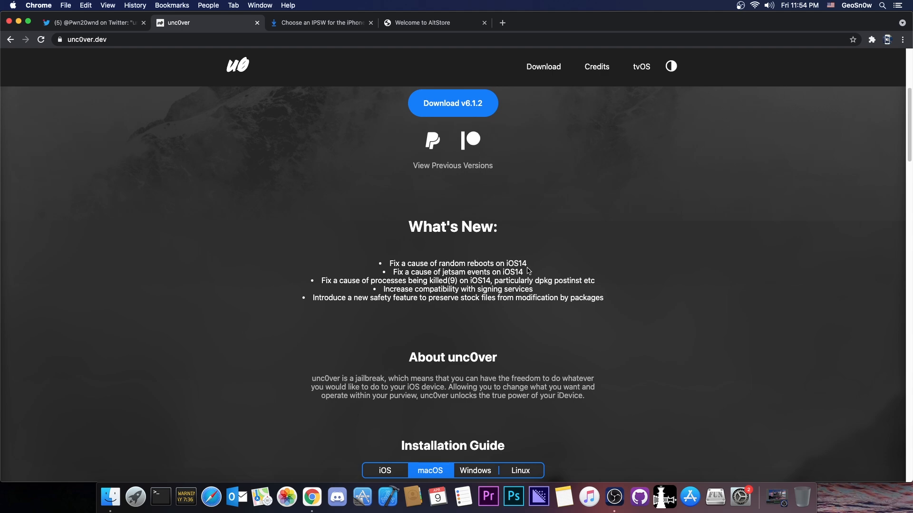
scroll(481, 255, "down", 4)
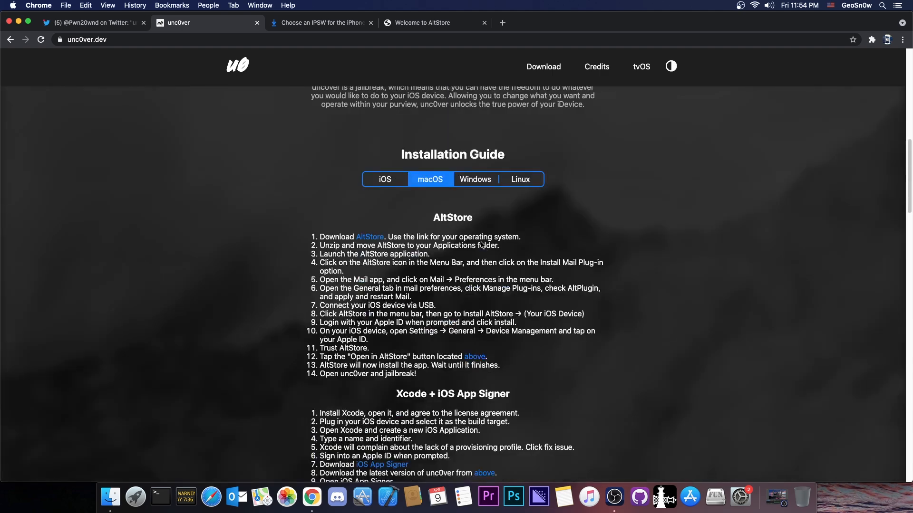
scroll(481, 254, "down", 4)
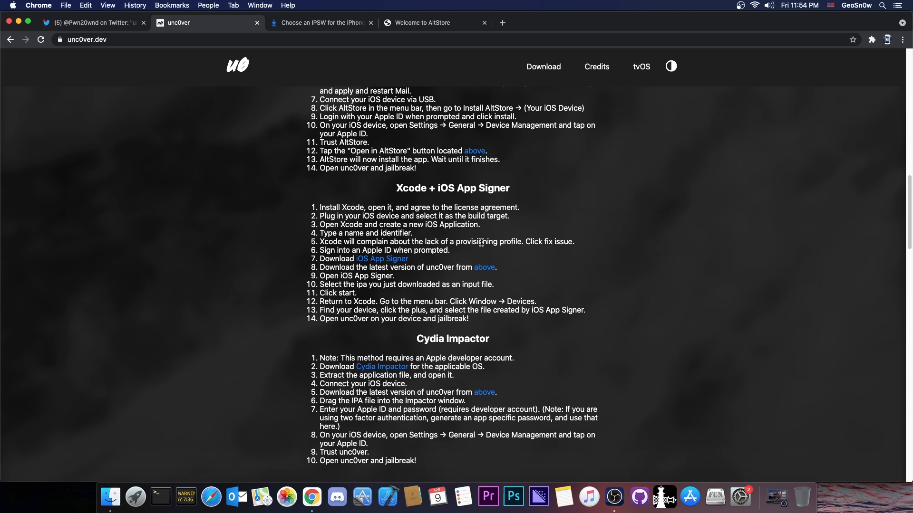
scroll(481, 242, "up", 3)
- Minimize Chrome to the desktop, then restore it showing the unc0ver macOS AltStore guide
key("super+m")
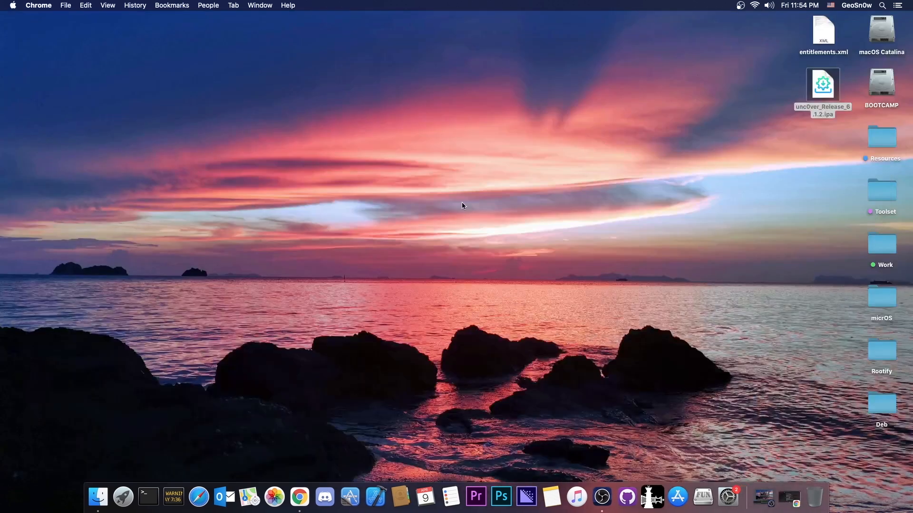
left_click(461, 203)
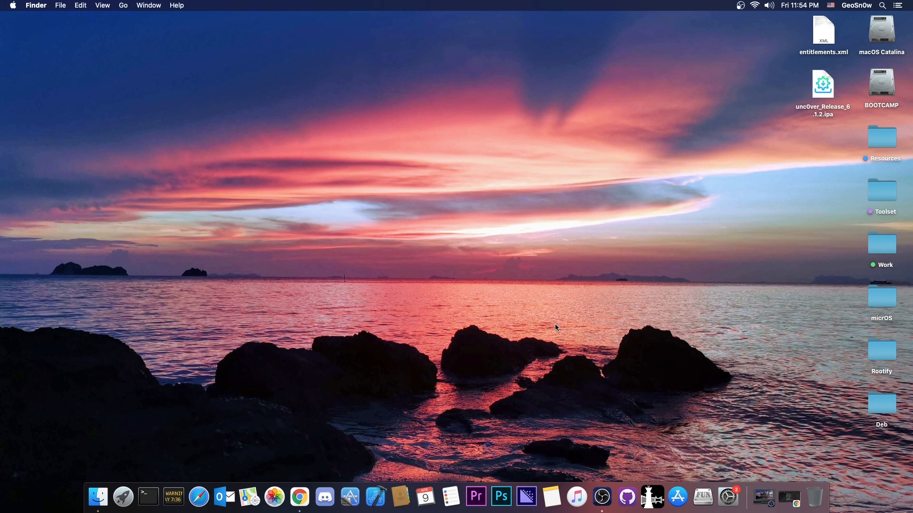
left_click(763, 497)
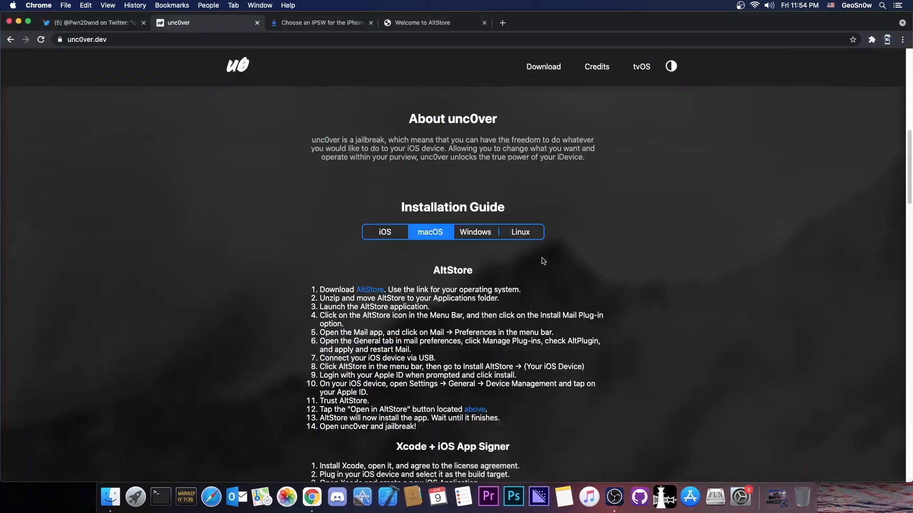